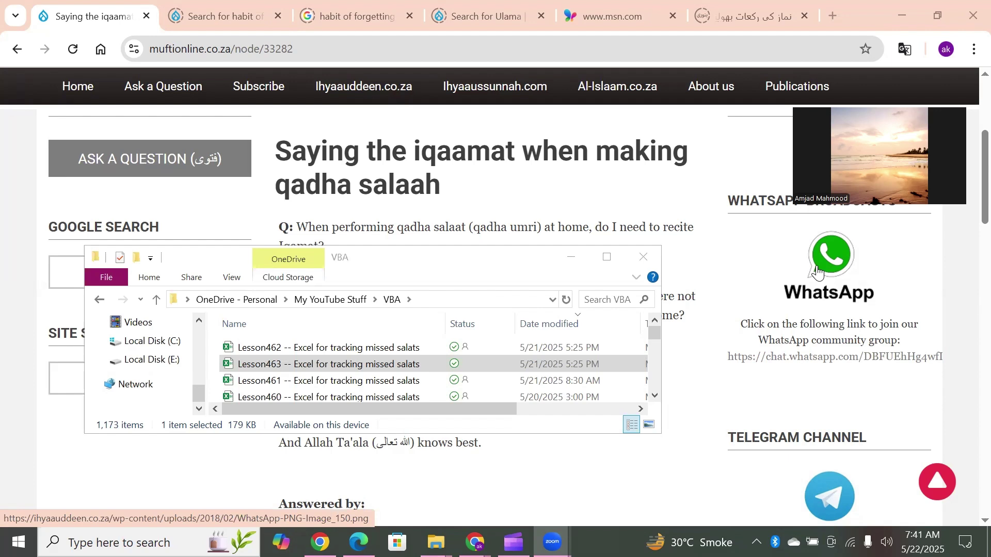
Open the 'Lesson463 -- Excel for tracking missed salats' workbook from the VBA folder.
double_click(227, 367)
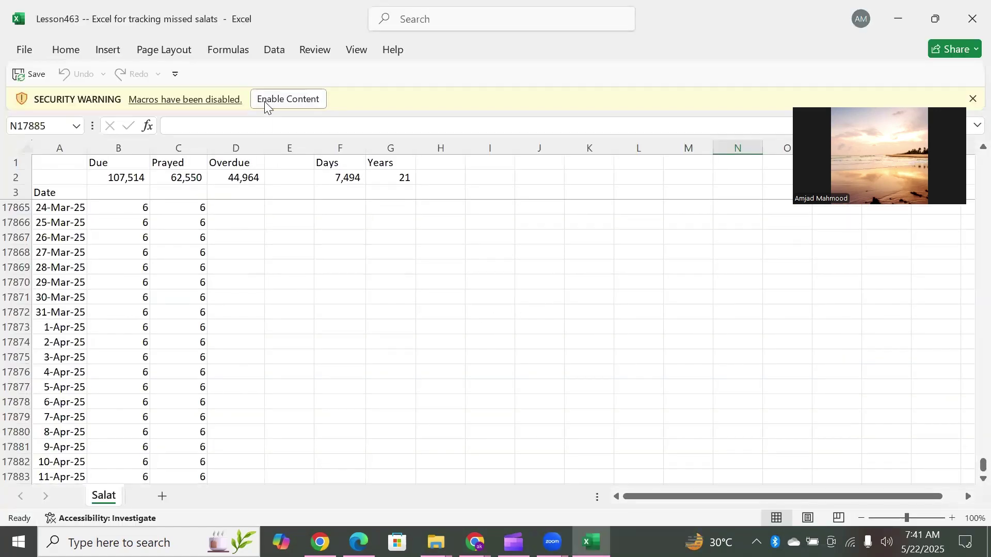
Enable the workbook's macros and select D427, the first empty Overdue cell.
left_click(284, 101)
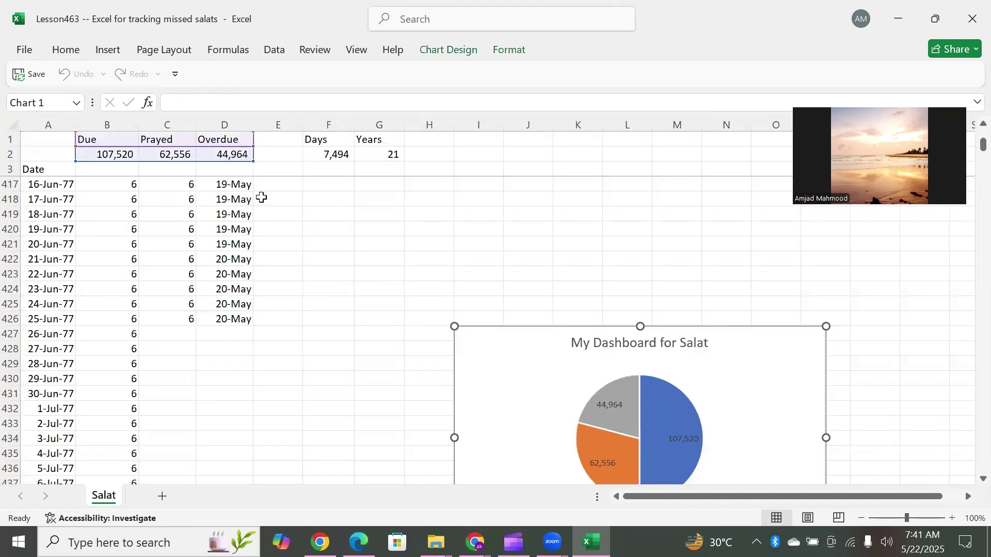
left_click(241, 333)
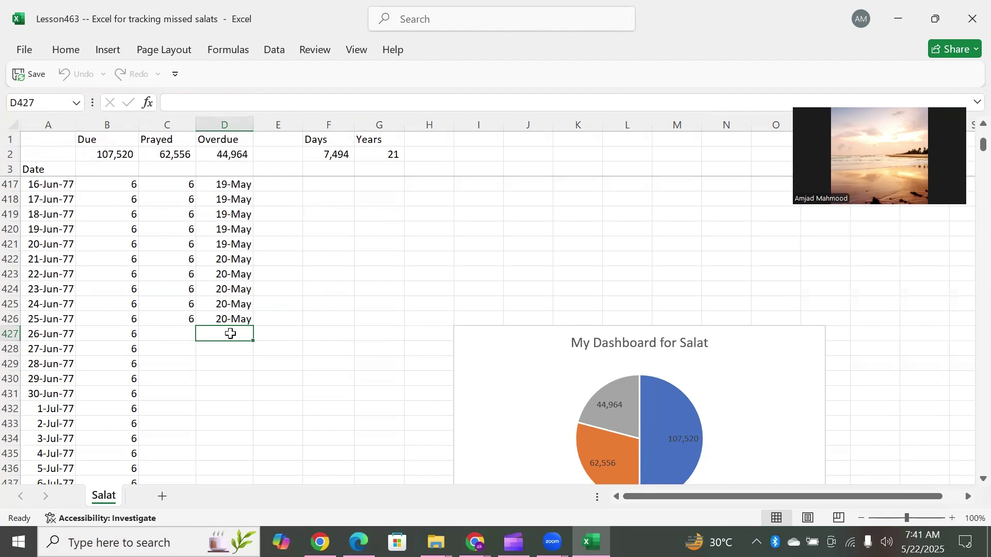
Mark 5 days from D427 as prayed on 21-May, then move the pie chart up beside the data.
key("ctrl+shift+d")
type("5")
key("Return")
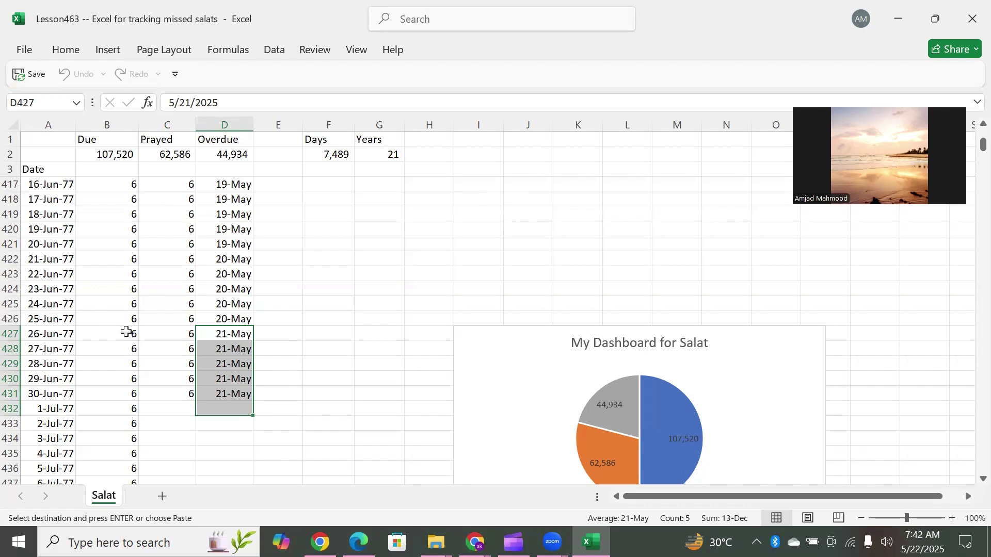
left_click(217, 333)
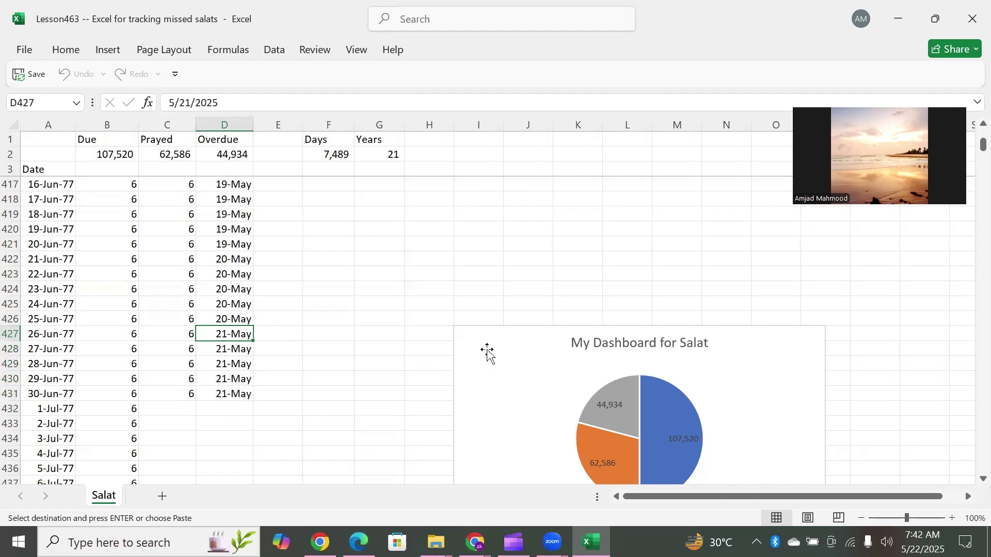
left_click_drag(487, 351, 453, 222)
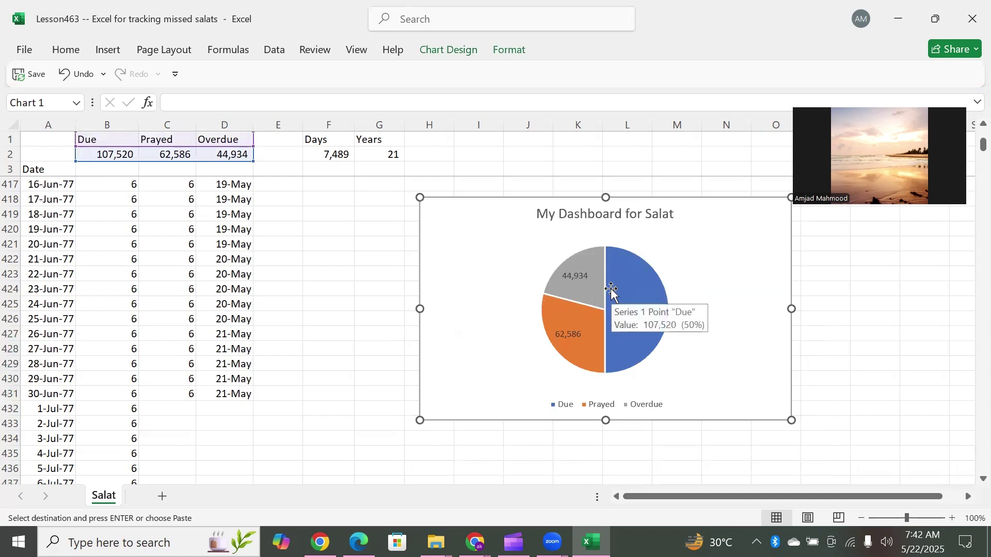
Jump from column A to the end of the date list at 21-May-25.
left_click(232, 340)
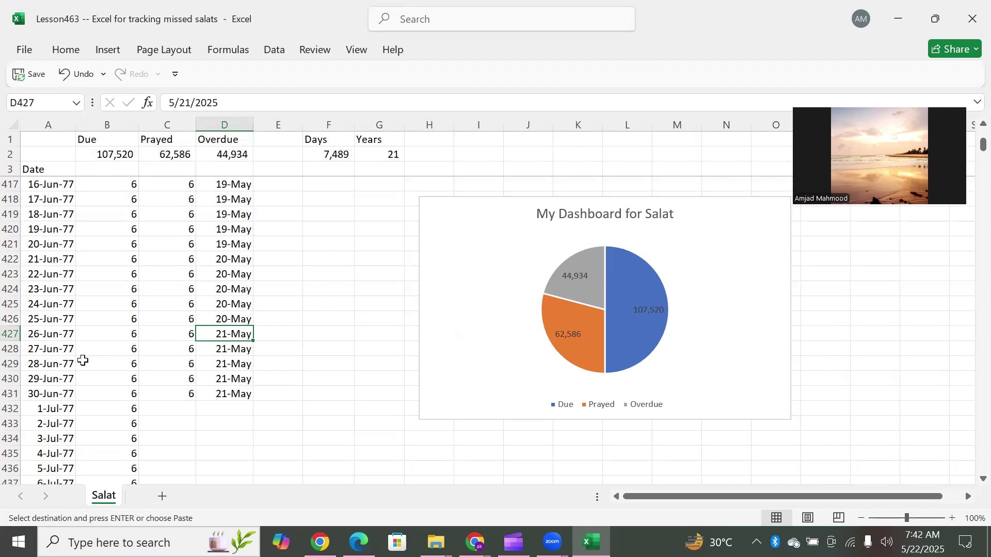
left_click(62, 365)
key("ctrl+Down")
key("Up")
key("Up")
key("Up")
key("Up")
key("Up")
key("Up")
key("Up")
key("Up")
key("Up")
key("Up")
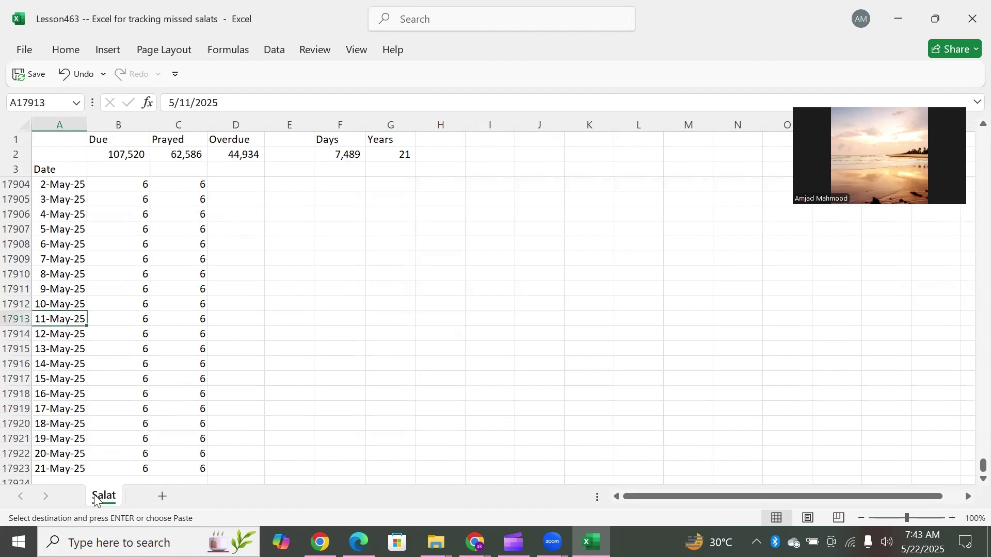
right_click(98, 496)
left_click(159, 368)
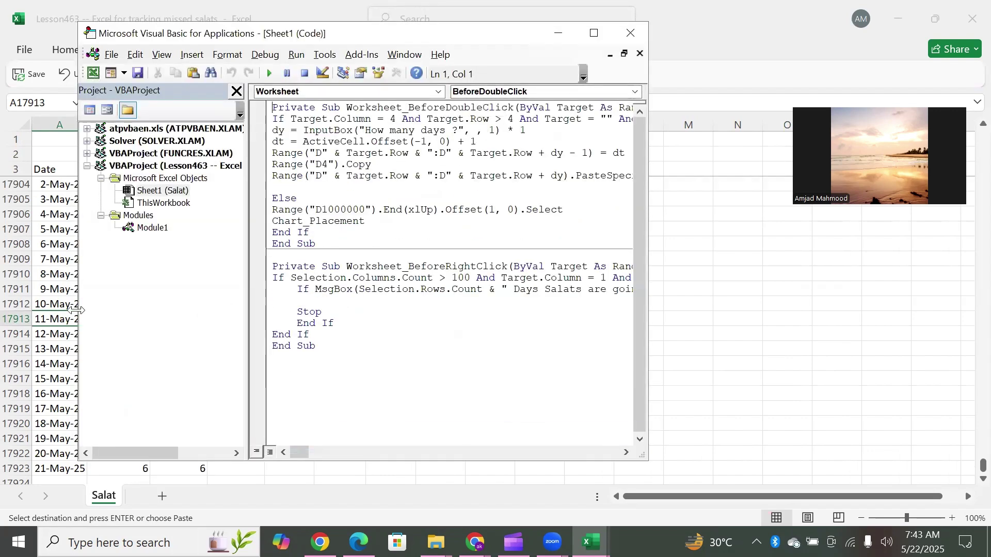
key("Down")
key("Down")
key("Down")
key("Right")
key("Down")
key("Down")
key("Down")
key("Down")
key("Down")
key("Down")
key("Down")
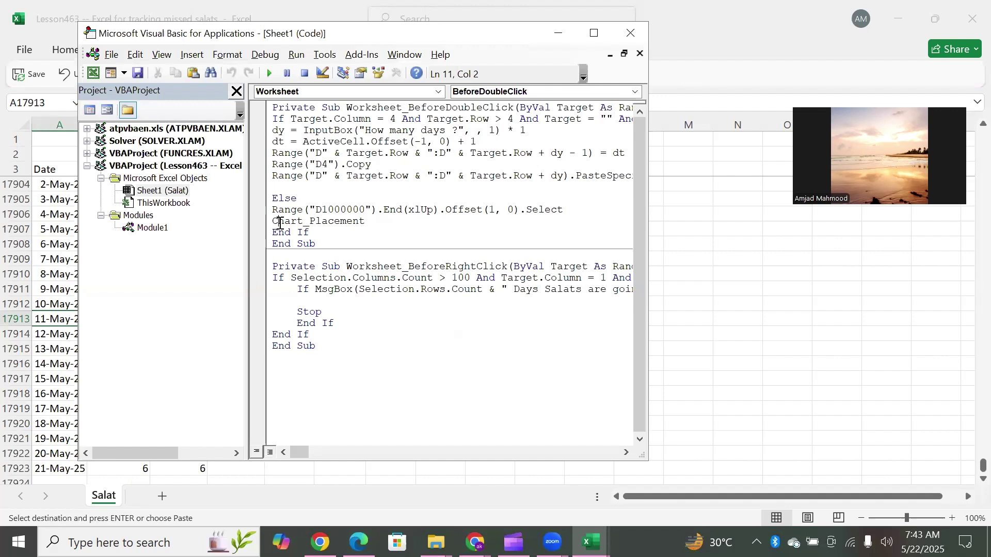
key("Down")
key("Down")
key("Down")
key("Down")
key("Down")
key("Up")
key("ctrl+Right")
key("ctrl+Right")
key("ctrl+Right")
key("Down")
key("Down")
key("Up")
key("Up")
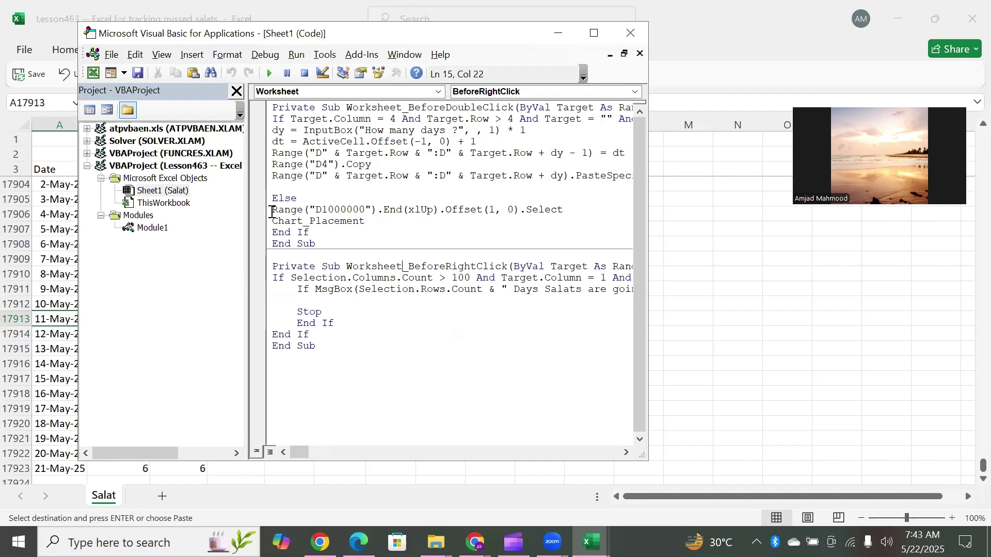
left_click(635, 93)
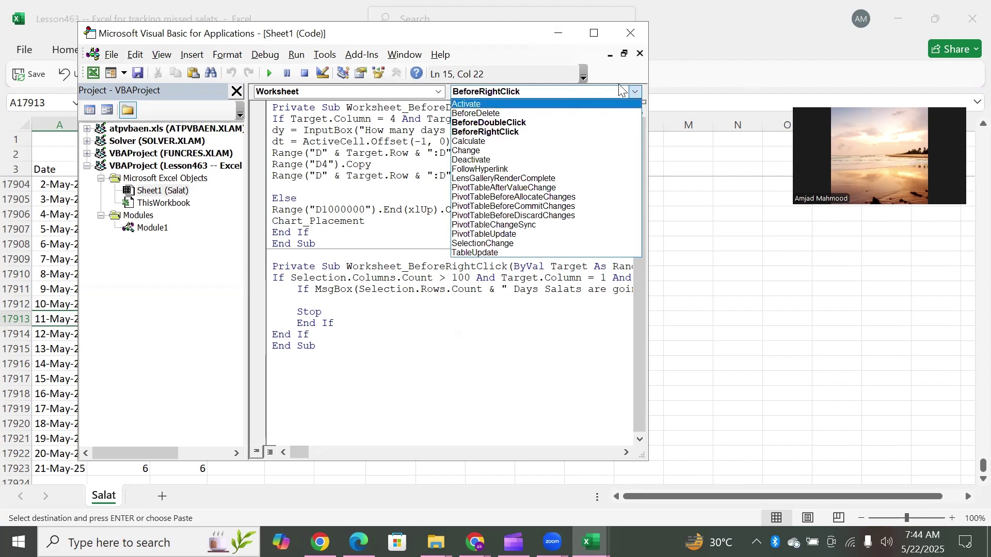
left_click(274, 269)
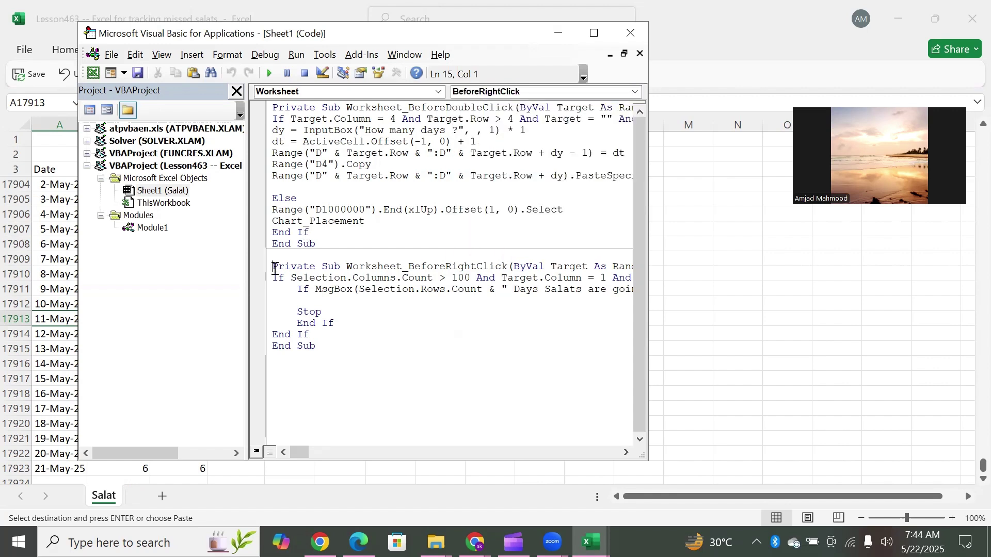
key("shift+Down")
key("shift+Down")
key("shift+Down")
key("shift+Down")
key("shift+Down")
key("shift+Down")
key("shift+Down")
key("shift+Down")
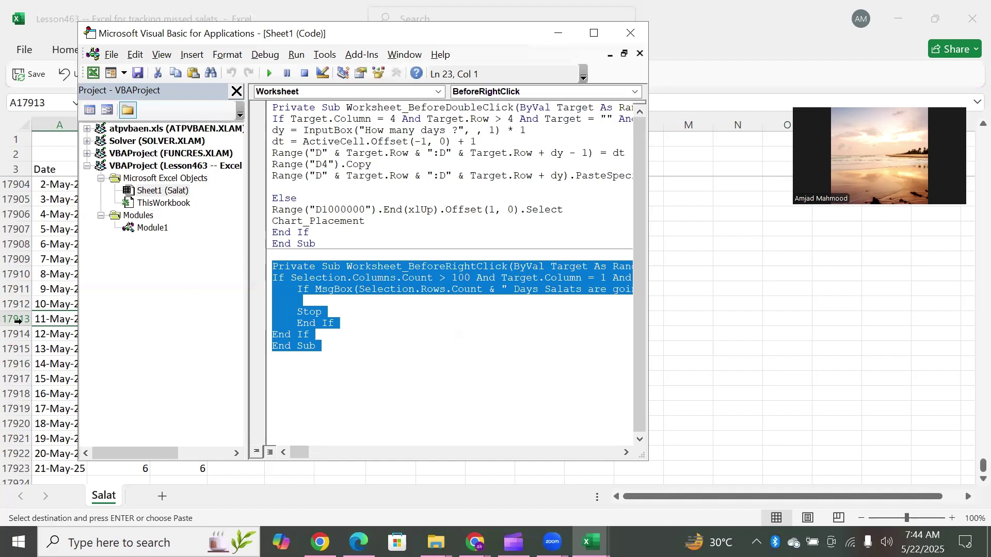
left_click(39, 319)
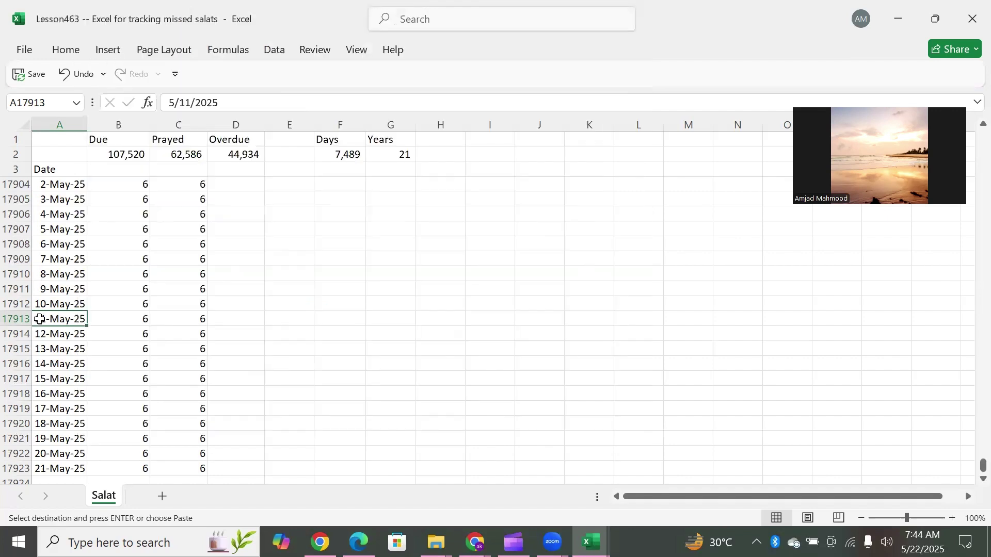
Run the right-click macro on rows 17913–17916, confirming 4 days as repeated.
left_click_drag(16, 319, 23, 360)
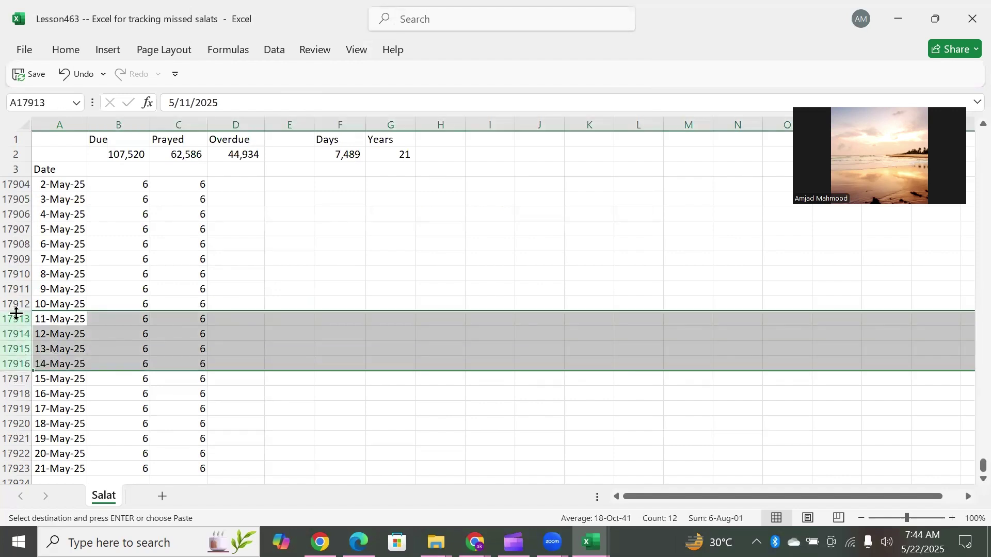
key("ctrl+shift+r")
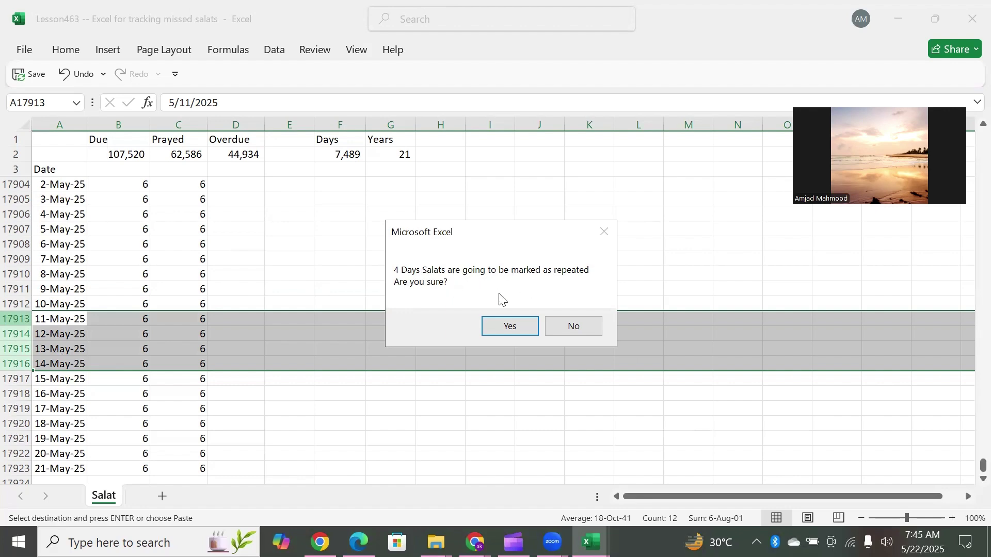
left_click(506, 326)
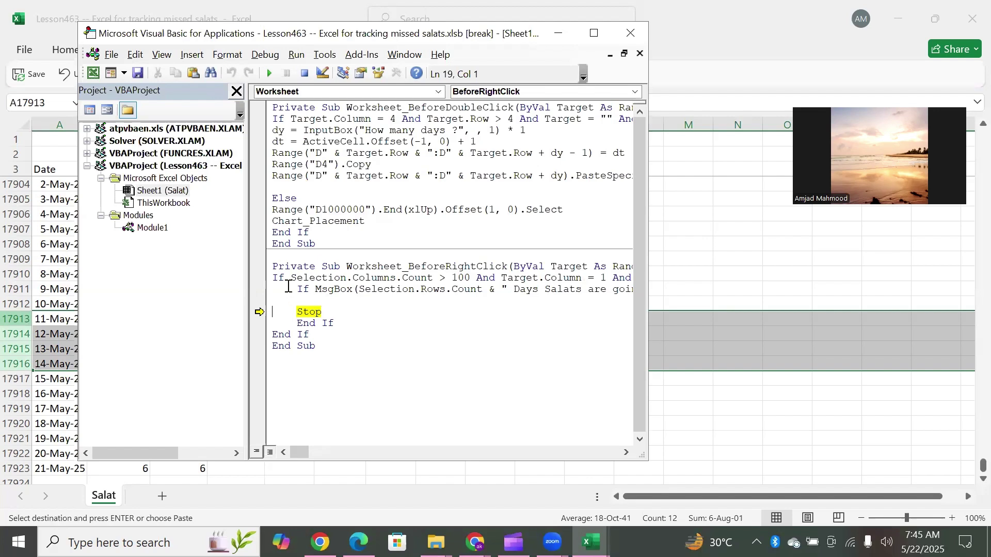
Reset the paused macro and delete the BeforeRightClick procedure from Sheet1's code.
left_click(304, 73)
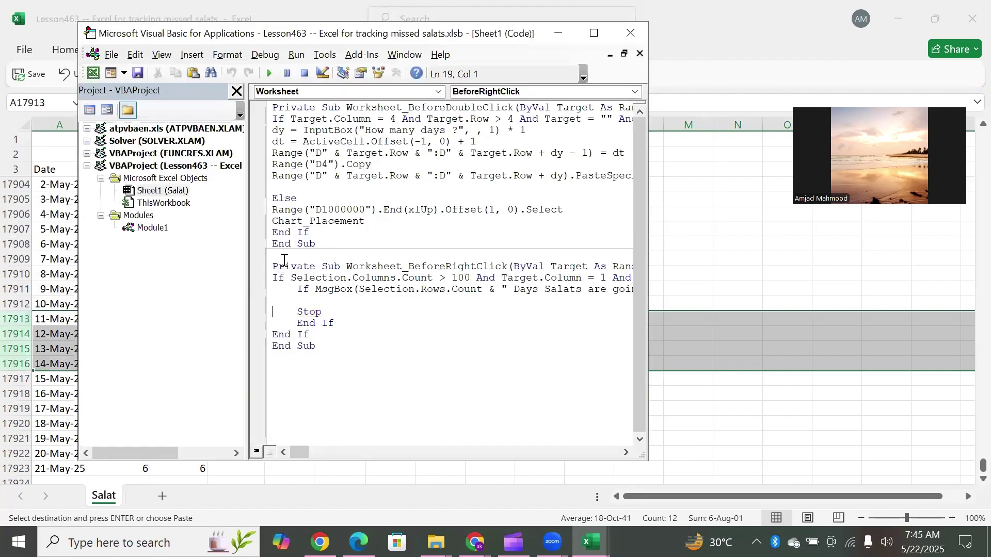
left_click_drag(274, 262, 365, 348)
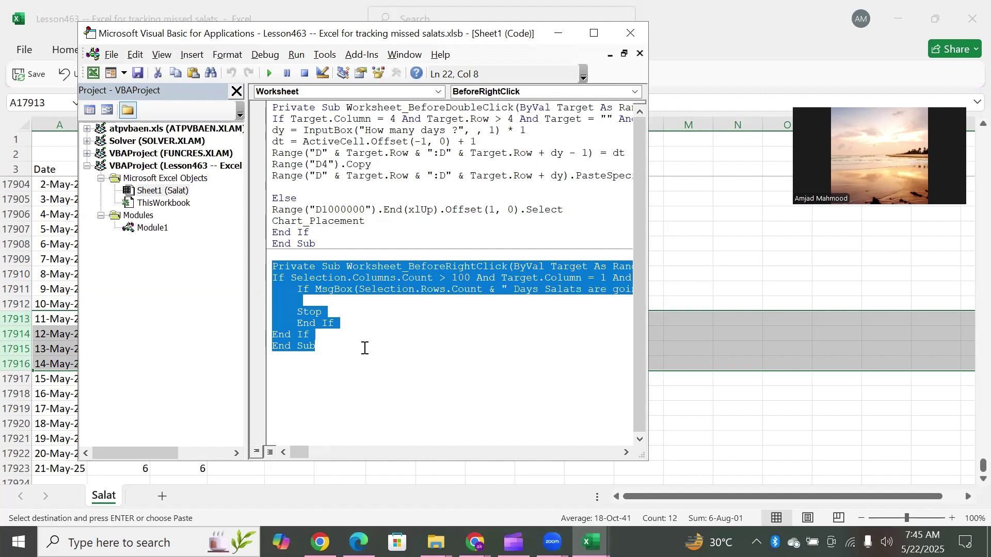
key("Delete")
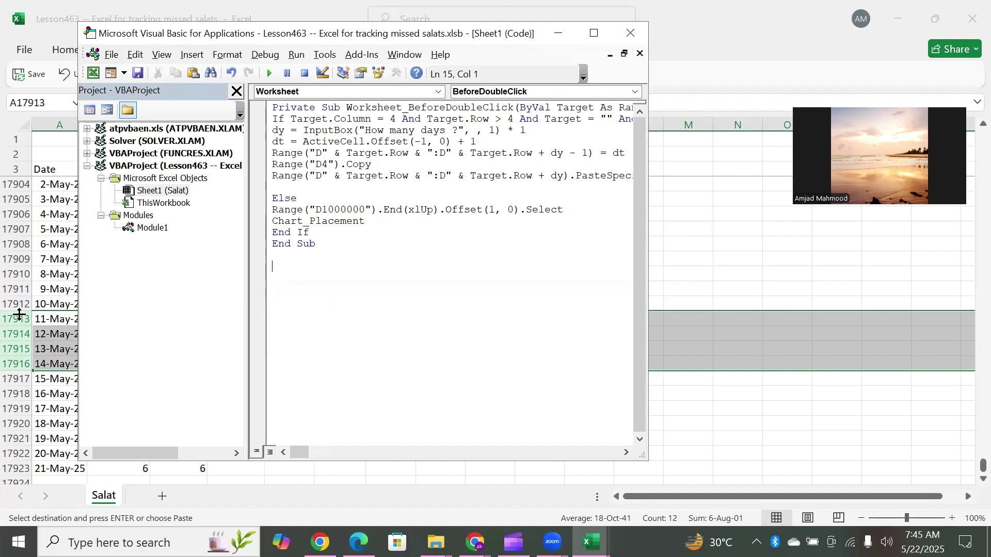
Return to the Salat sheet and verify row headers now show the normal right-click menu.
left_click(558, 32)
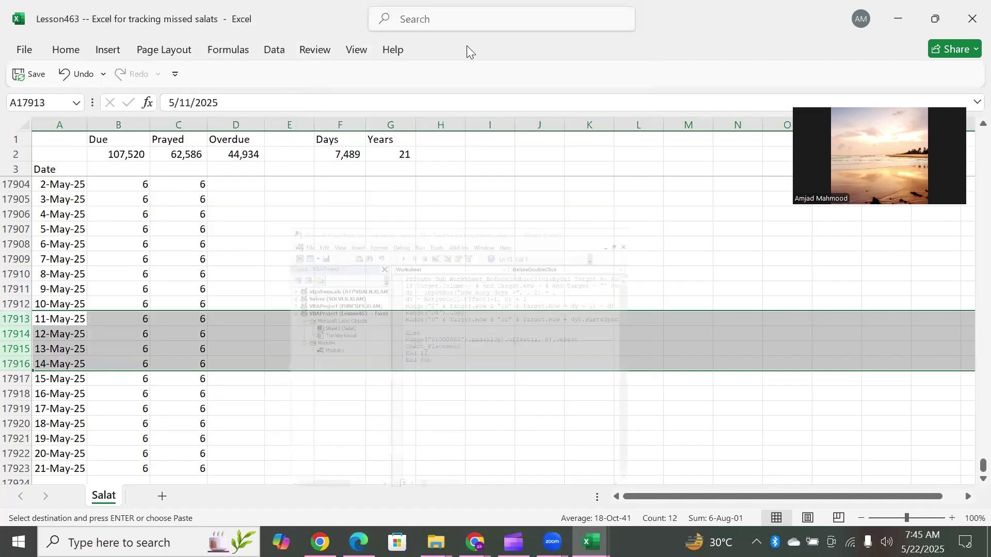
right_click(12, 318)
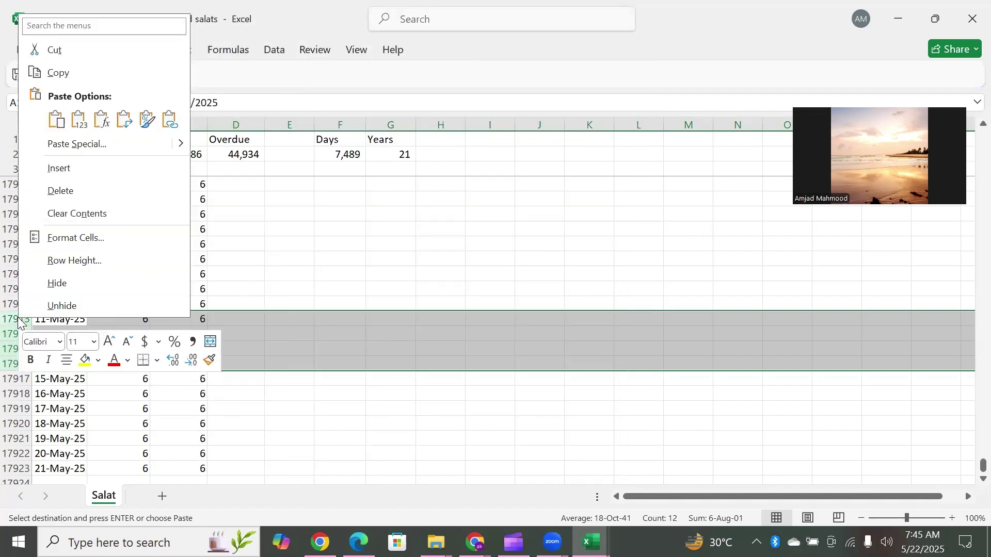
key("Escape")
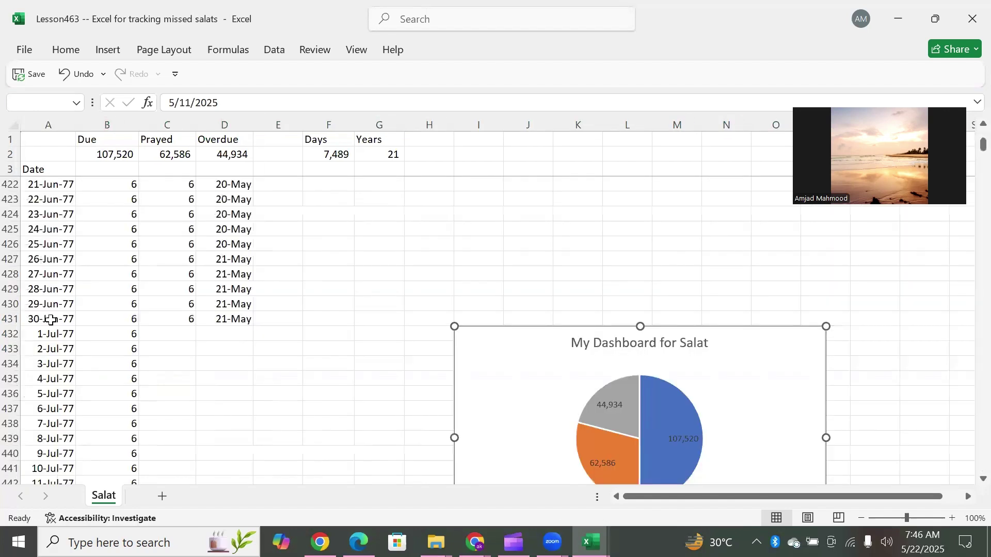
Mark the 7489 remaining days from D432 as prayed on 22-May, then move the chart up-left.
left_click(239, 335)
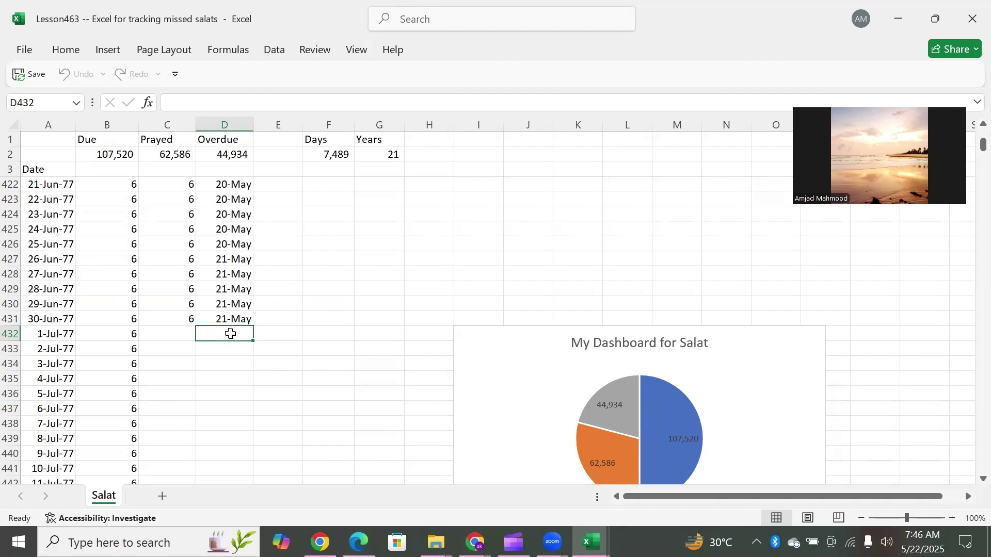
key("ctrl+shift+d")
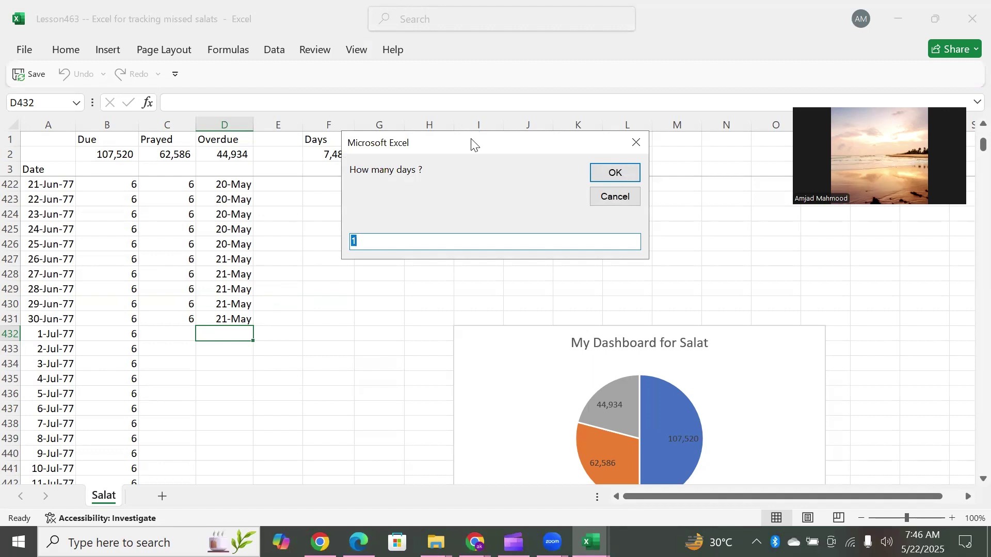
left_click_drag(474, 146, 489, 193)
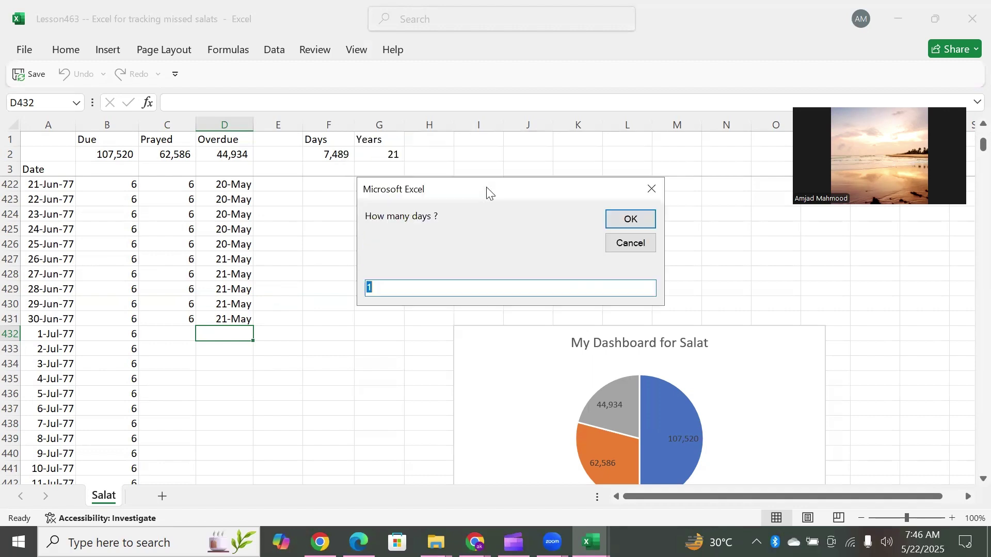
type("7489")
left_click(621, 217)
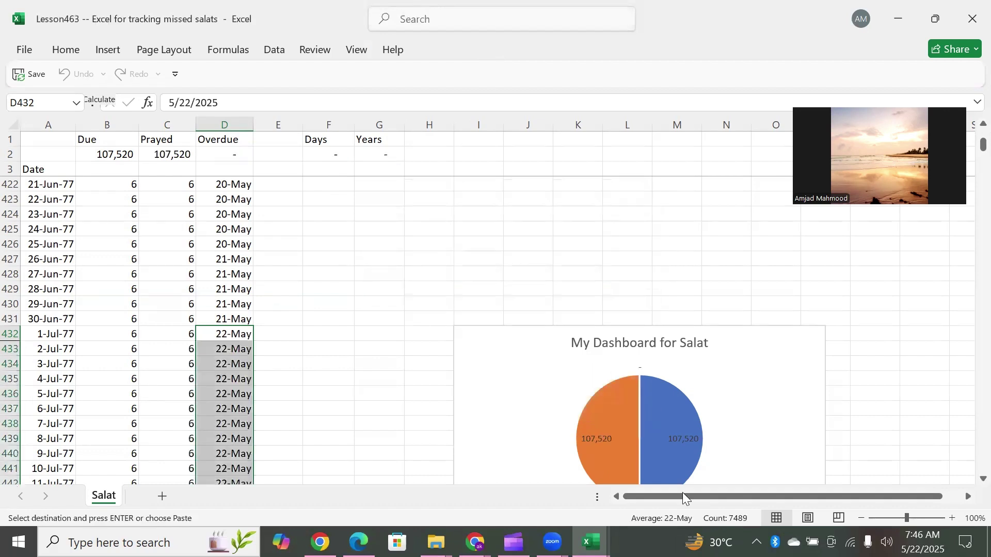
left_click_drag(509, 339, 443, 222)
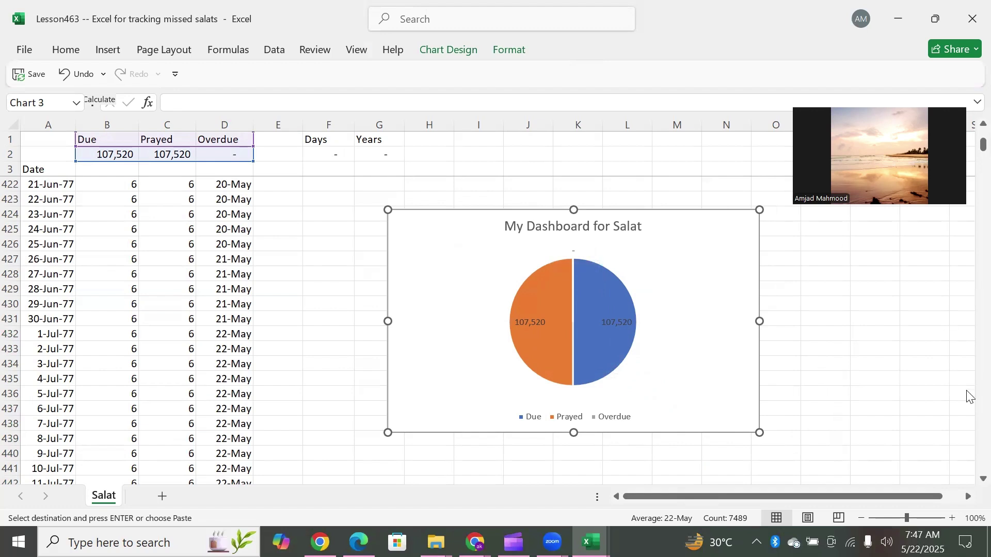
Clear the Overdue dates from D427 (26-Jun-77) to the last filled row, ending on D426.
scroll(968, 480, "down", 1)
scroll(968, 485, "down", 4)
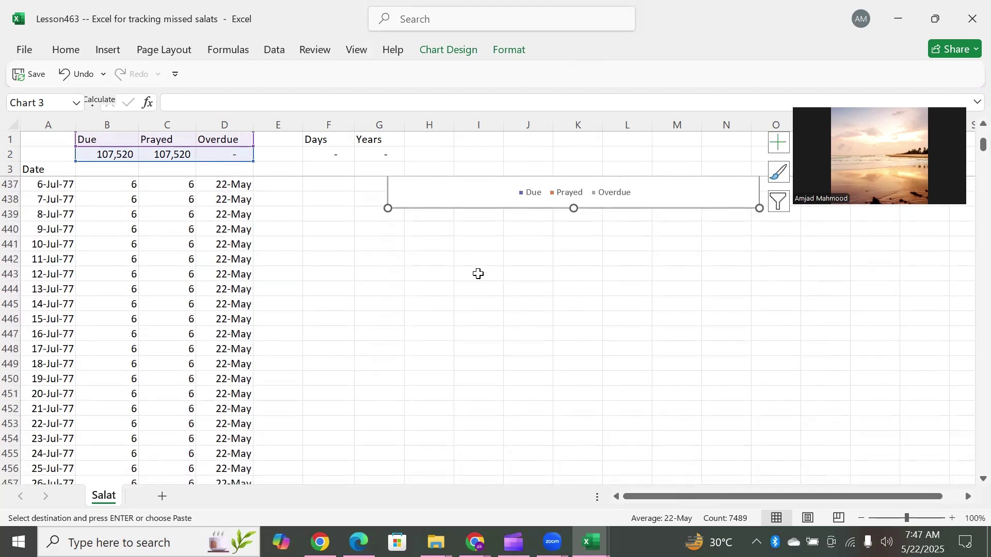
left_click(232, 241)
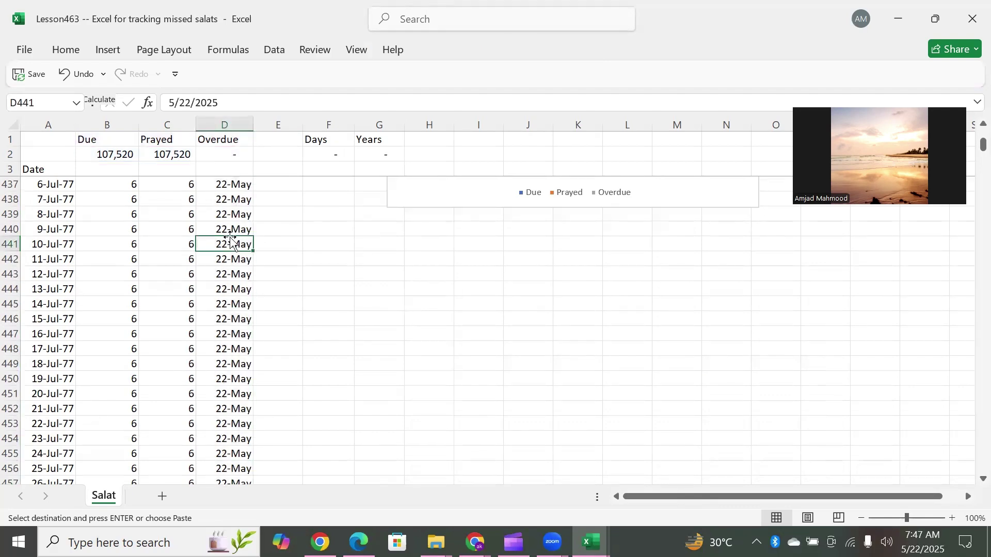
key("Up")
key("Up")
key("Up")
key("Up")
key("Up")
key("Up")
key("Up")
key("Up")
key("Up")
key("Up")
key("Up")
key("Up")
key("Up")
key("Up")
key("Up")
key("Up")
key("Up")
key("Up")
key("Up")
key("Up")
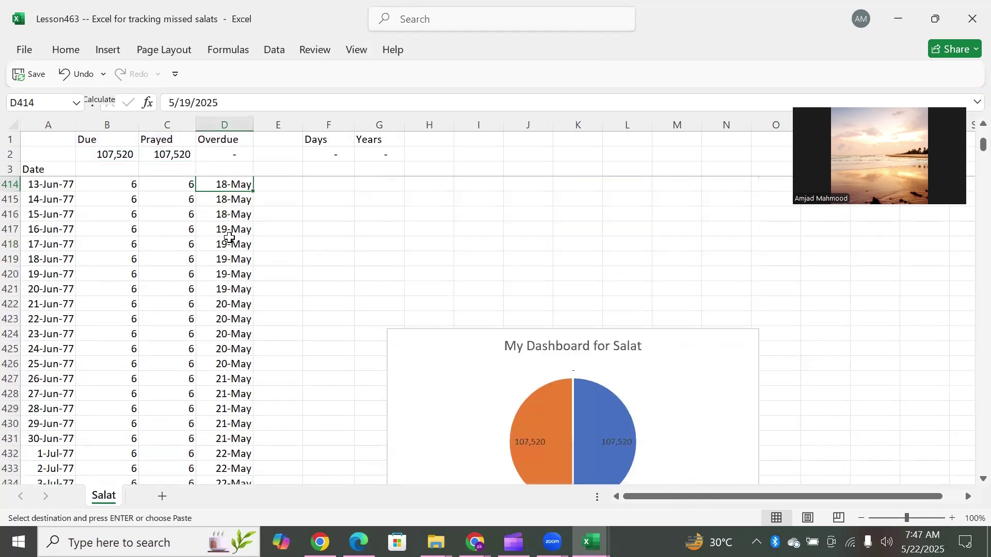
key("Down")
key("Down")
key("Down")
key("Down")
key("Down")
key("Down")
key("Down")
key("Down")
key("Down")
key("Down")
key("Down")
key("Down")
key("Down")
key("Down")
key("Down")
key("Down")
key("Up")
key("Up")
key("ctrl+shift+Down")
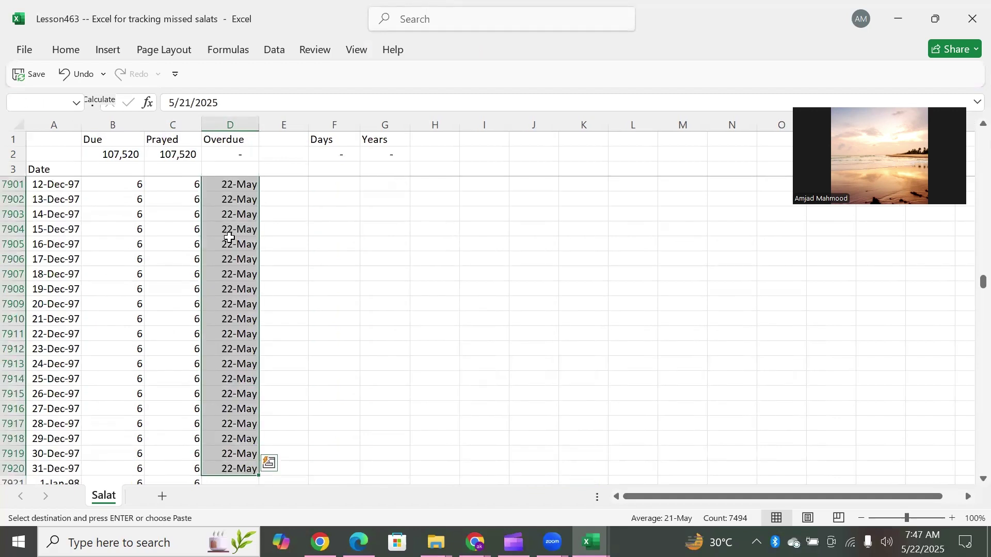
key("Escape")
key("Up")
key("Up")
key("Up")
key("Up")
key("Up")
key("Up")
key("Up")
key("Up")
key("Up")
key("Up")
key("Up")
key("Up")
key("Up")
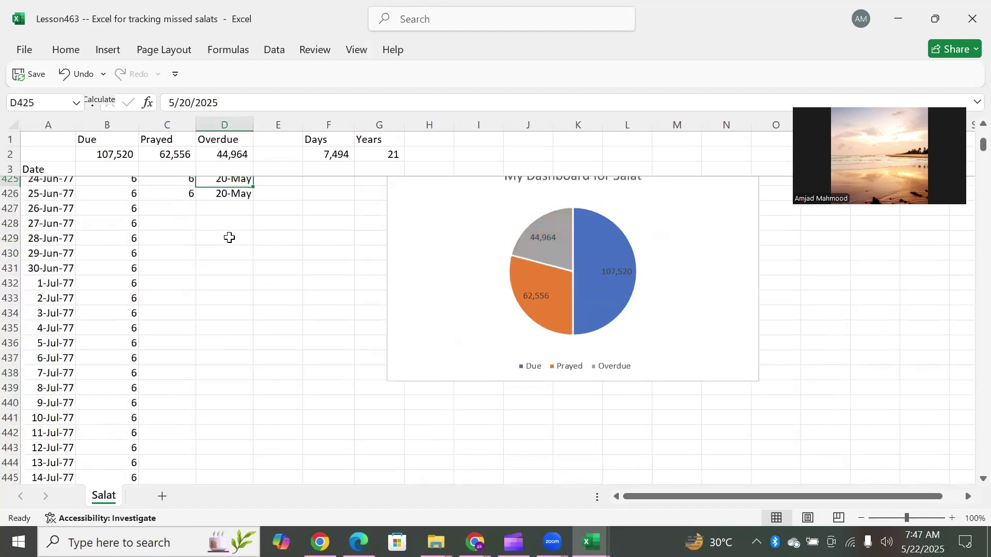
key("Down")
key("Down")
key("Down")
key("Down")
key("Down")
key("Down")
key("Down")
key("Down")
key("Down")
key("Down")
key("Down")
key("Down")
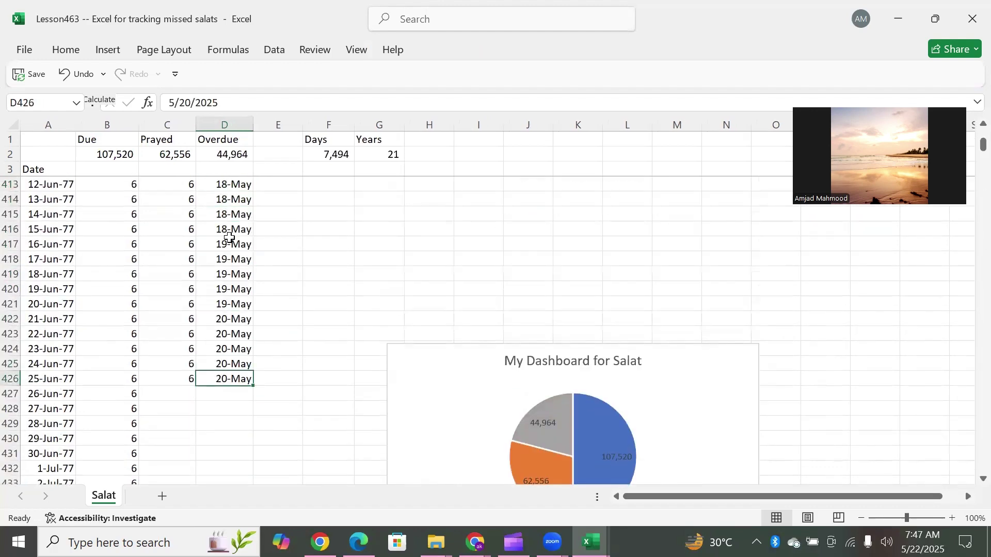